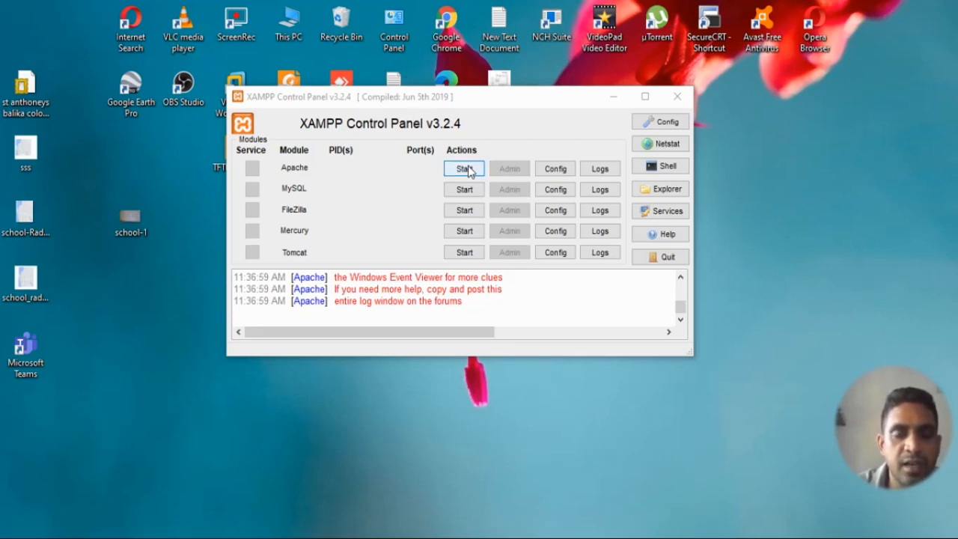
- Start Apache in XAMPP; it stops again and logs errors at 11:37:59
left_click(466, 170)
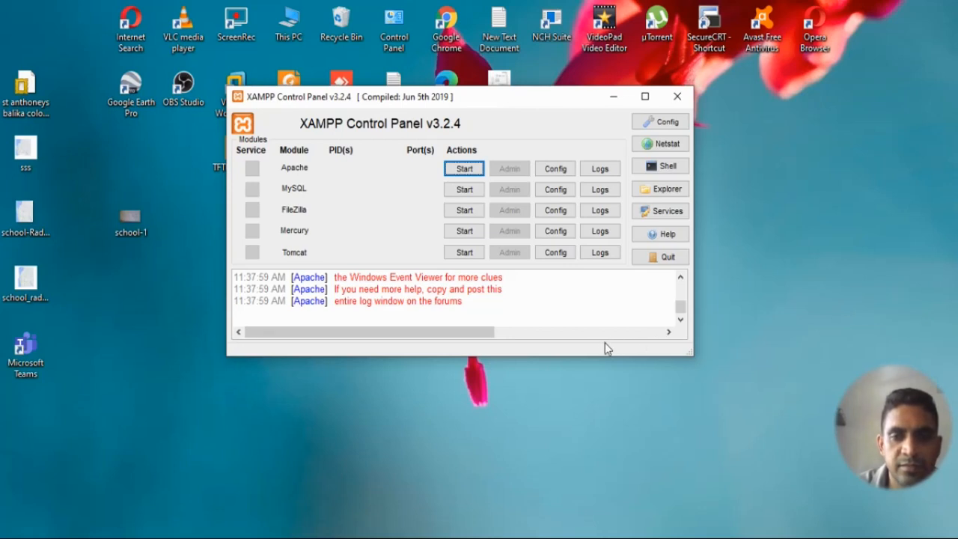
- Enlarge the panel and highlight the log lines saying port 443 is used by VMware Workstation
left_click_drag(606, 358, 611, 387)
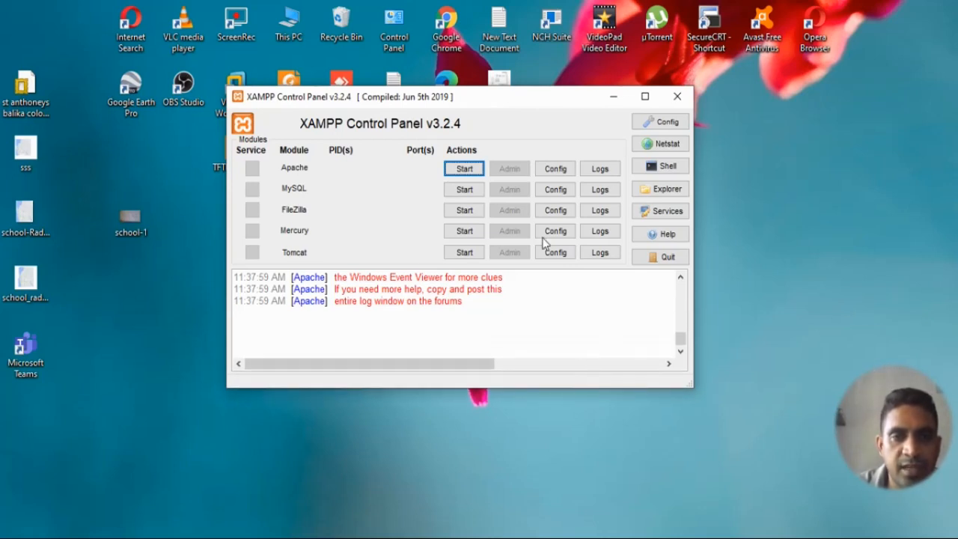
left_click_drag(682, 346, 681, 336)
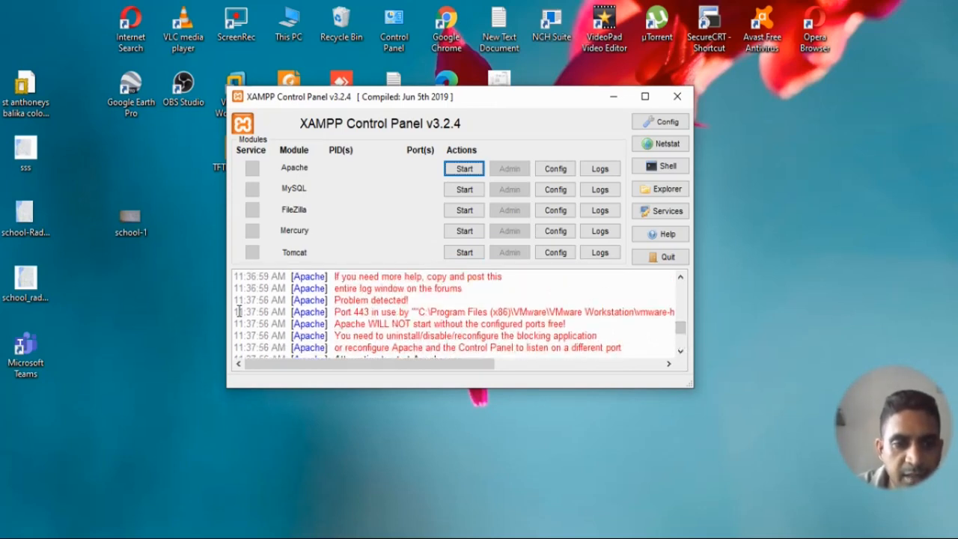
left_click_drag(236, 309, 605, 329)
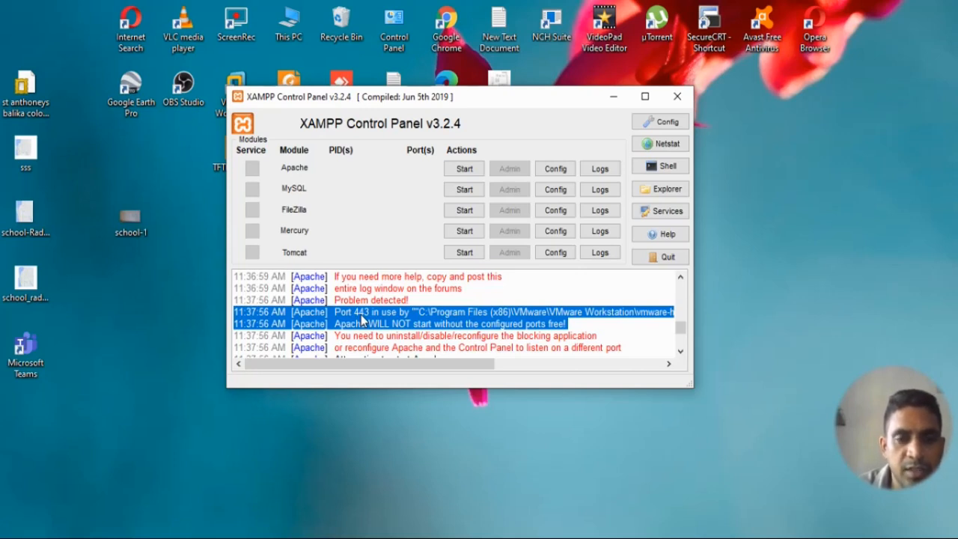
scroll(397, 317, "down", 1)
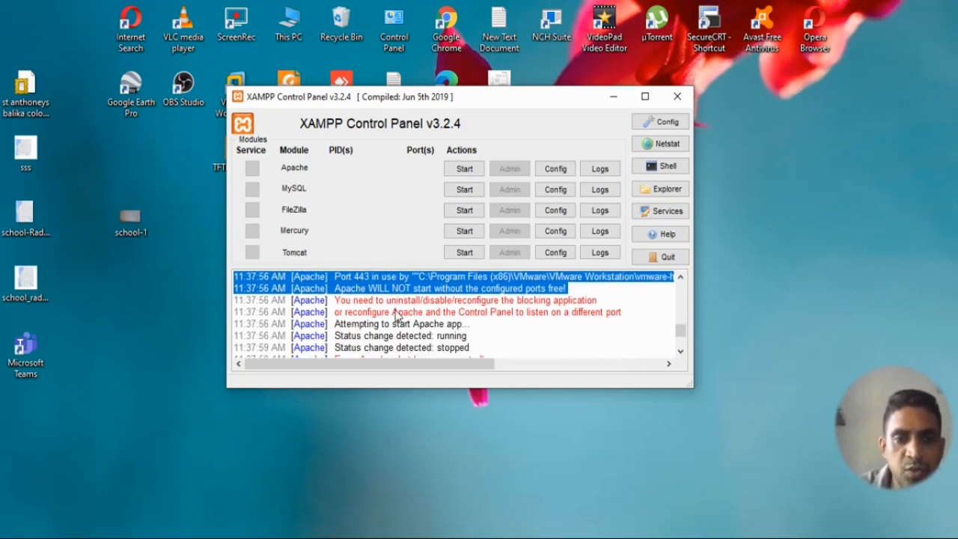
scroll(397, 316, "up", 1)
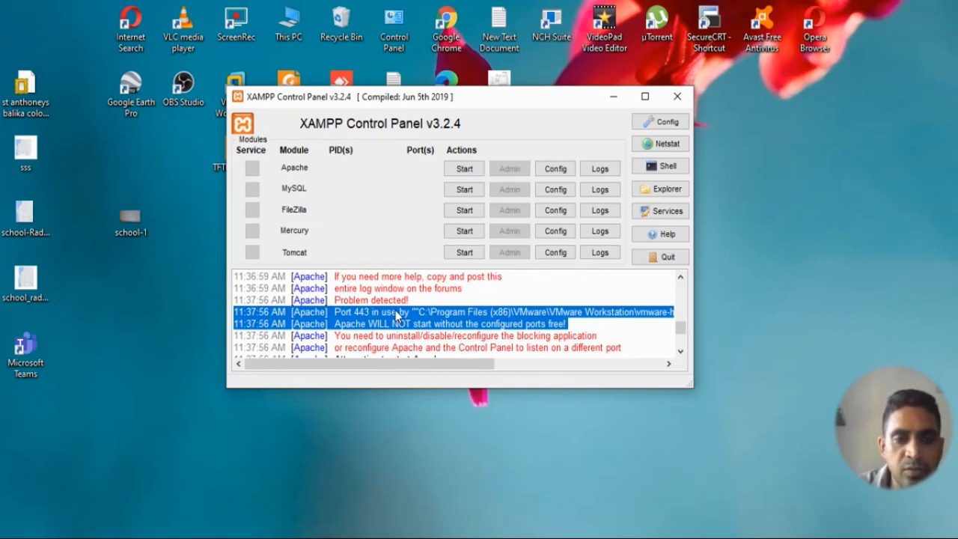
- Open Apache's httpd-ssl.conf in Notepad from the Config menu
left_click(555, 172)
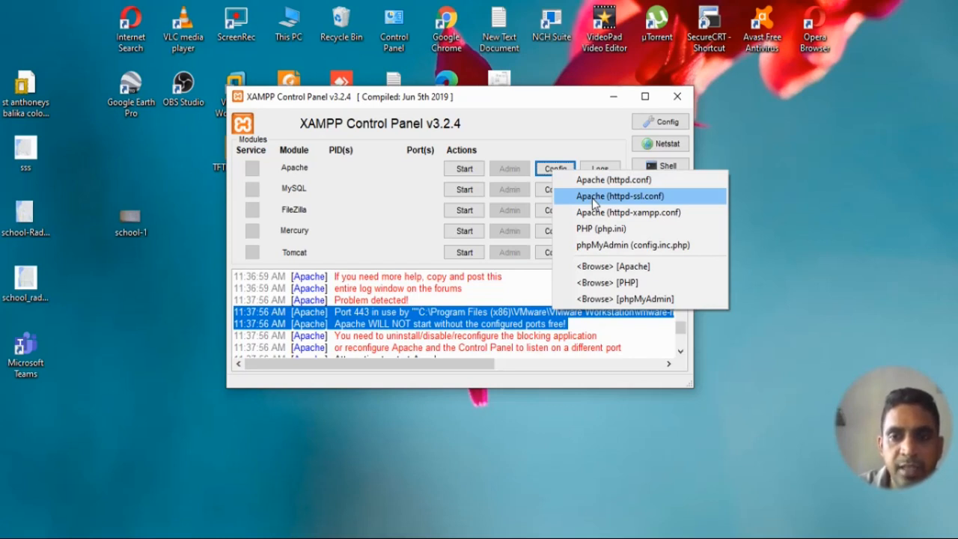
left_click(592, 198)
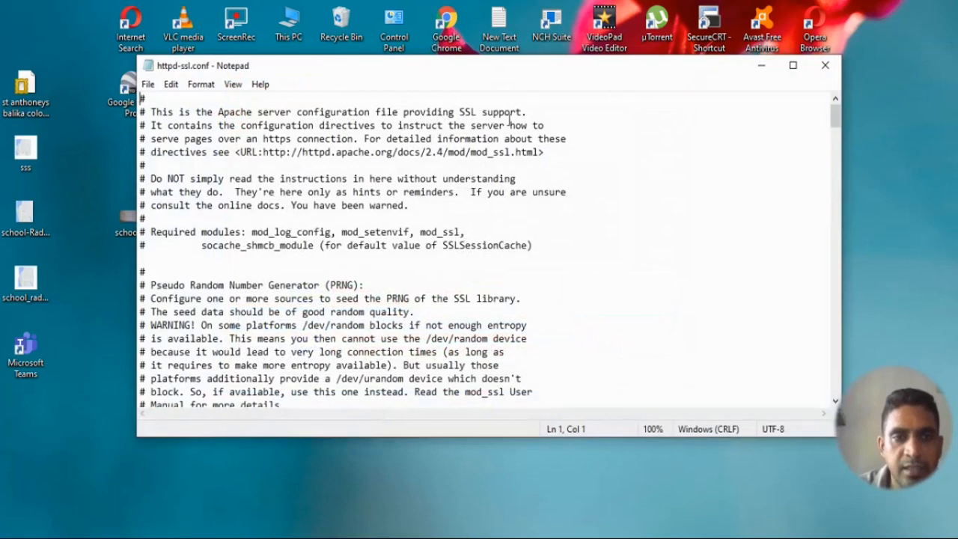
left_click_drag(836, 111, 840, 144)
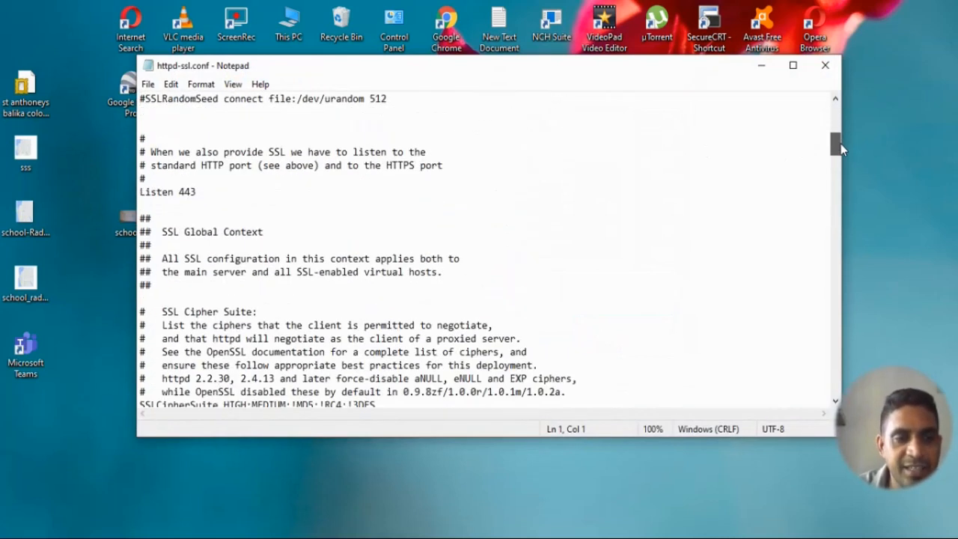
- Change the 'Listen 443' directive to 'Listen 4433'
left_click(202, 189)
left_click_drag(180, 192, 207, 187)
left_click(196, 192)
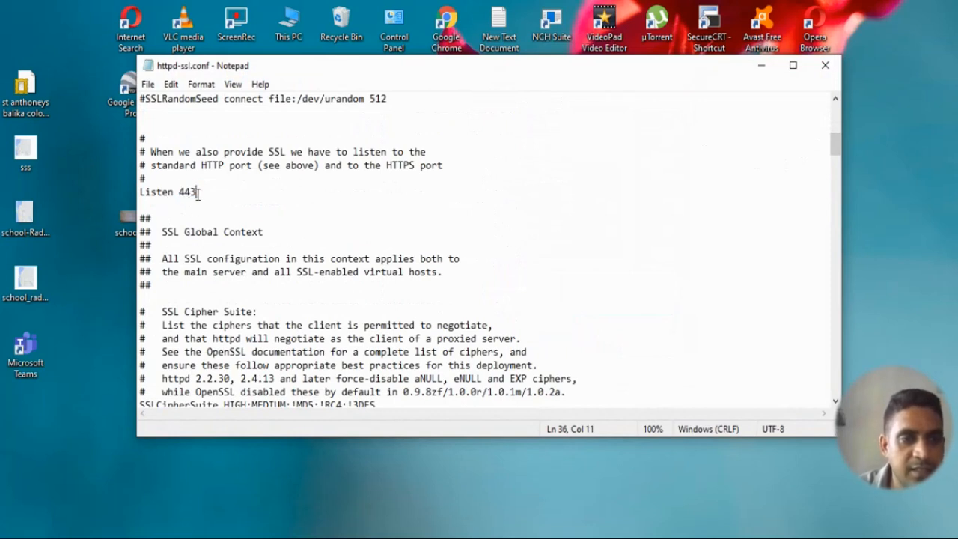
double_click(192, 192)
left_click(196, 191)
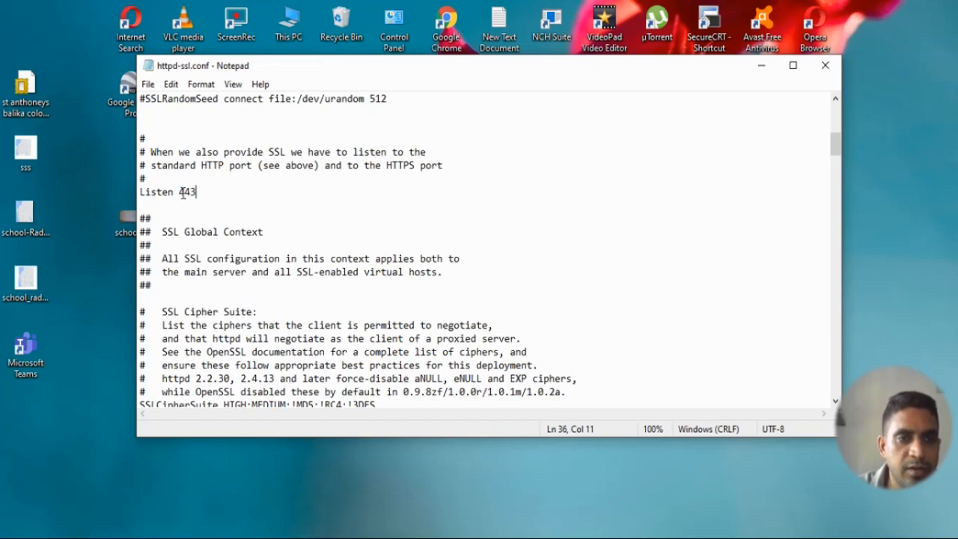
type("3")
double_click(192, 192)
left_click(226, 192)
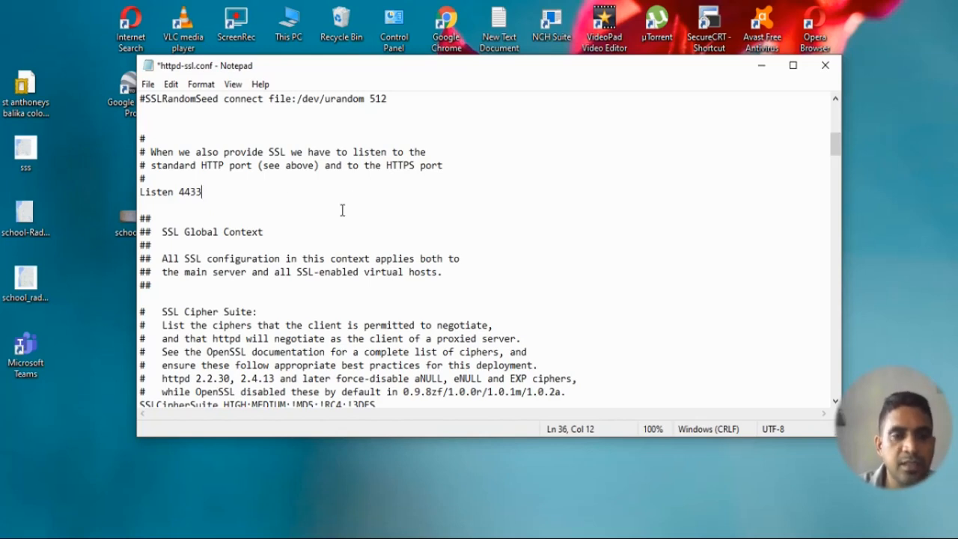
- Change <VirtualHost _default_:443> to 4433, then scroll through the remaining settings
scroll(344, 213, "down", 5)
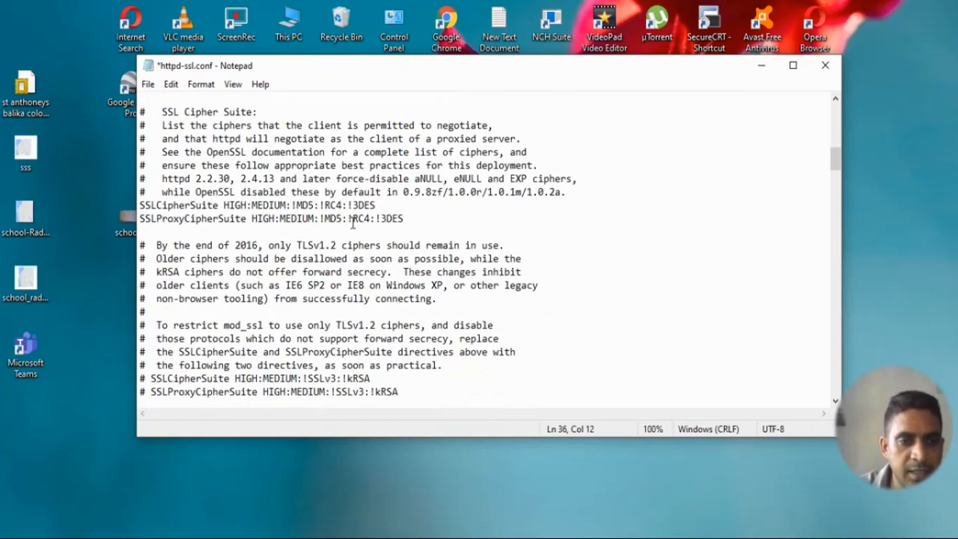
scroll(352, 224, "down", 3)
scroll(352, 223, "down", 8)
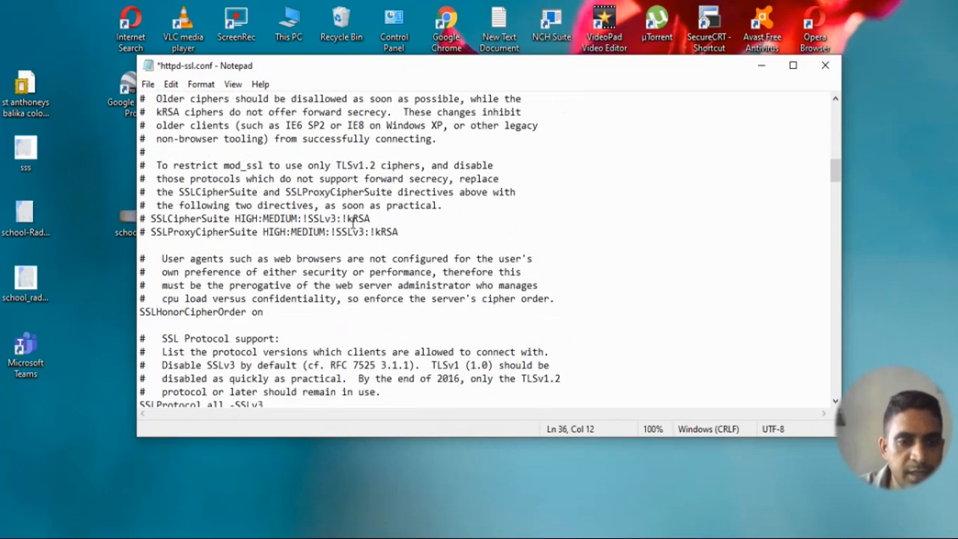
scroll(352, 223, "down", 8)
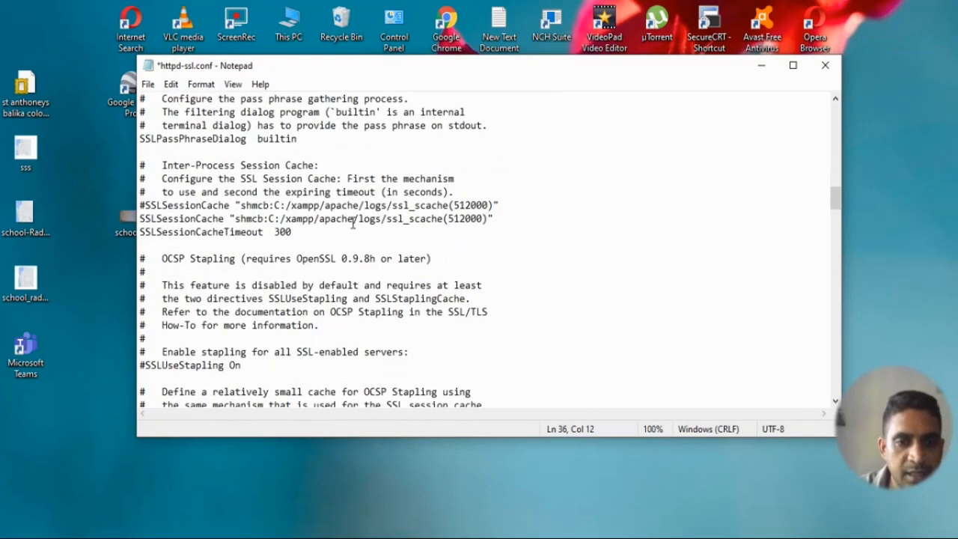
scroll(353, 223, "down", 3)
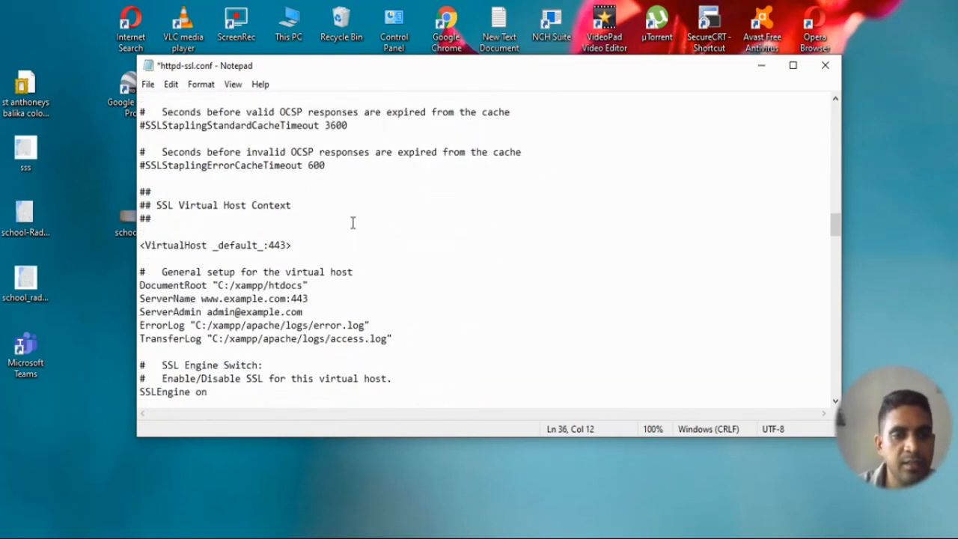
left_click(286, 241)
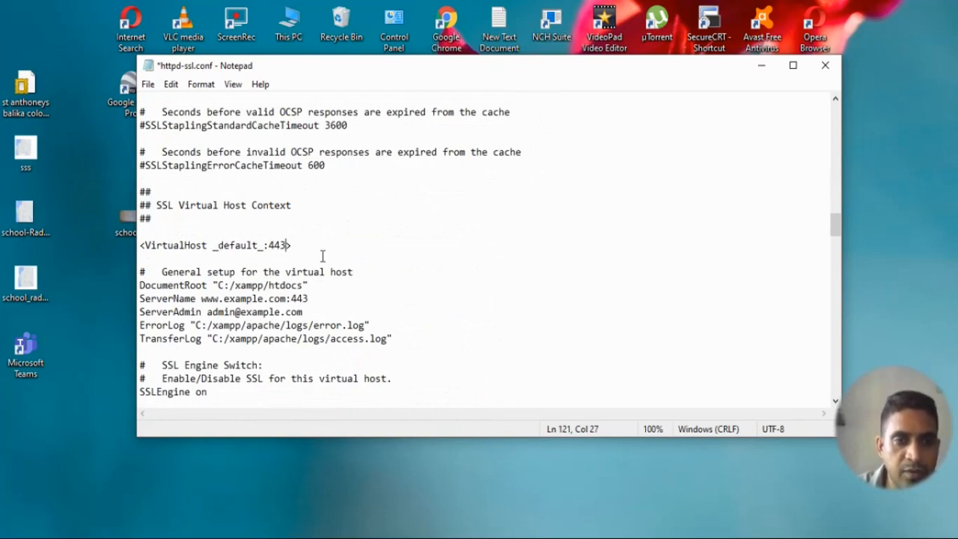
type("3")
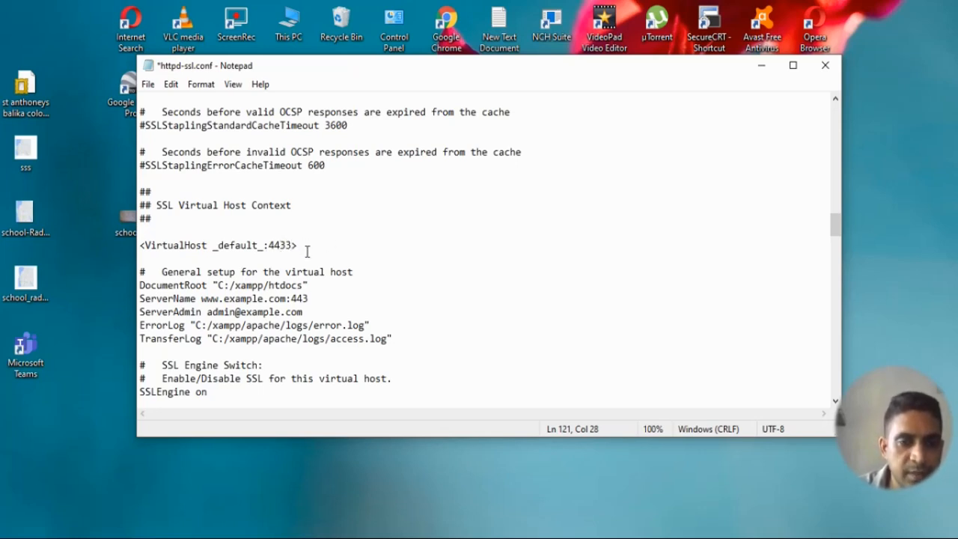
scroll(307, 251, "down", 2)
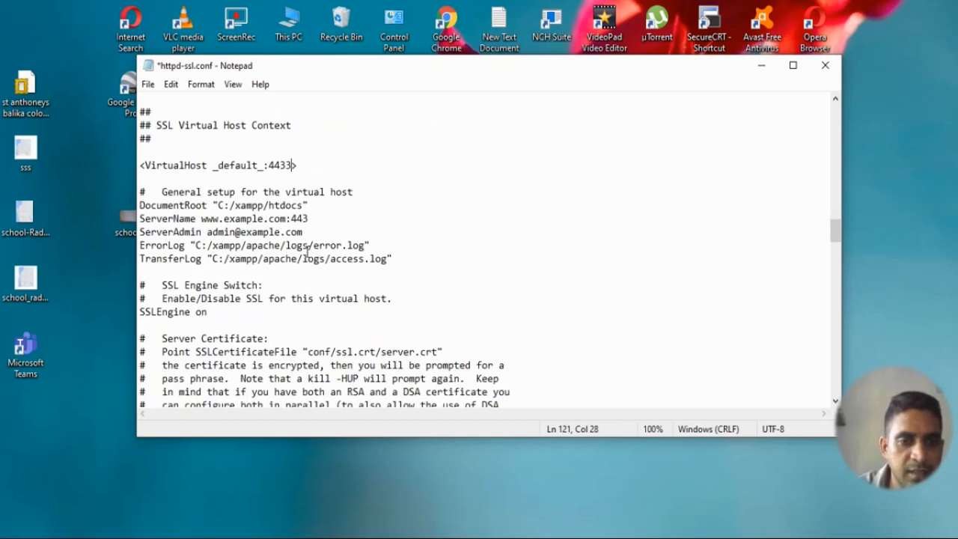
scroll(307, 252, "down", 13)
scroll(307, 252, "down", 16)
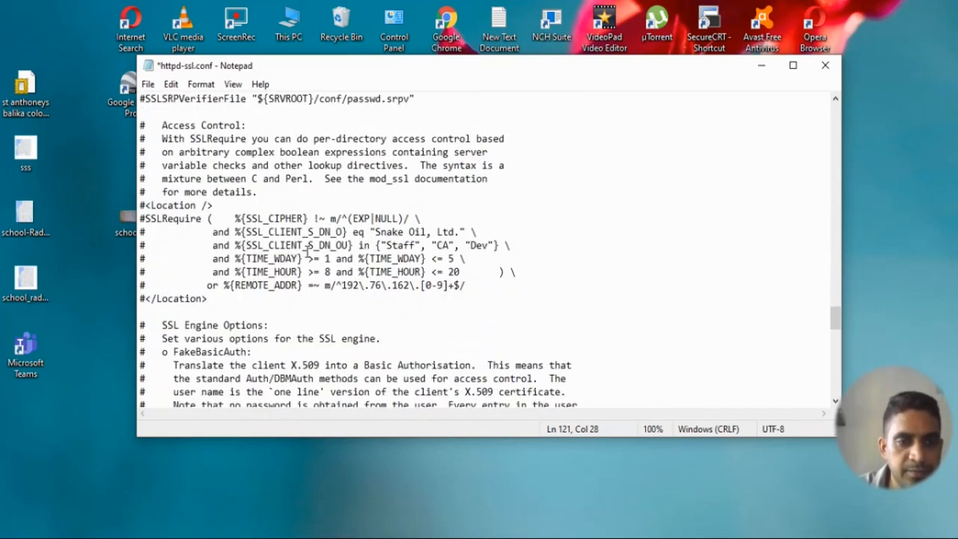
scroll(307, 251, "down", 4)
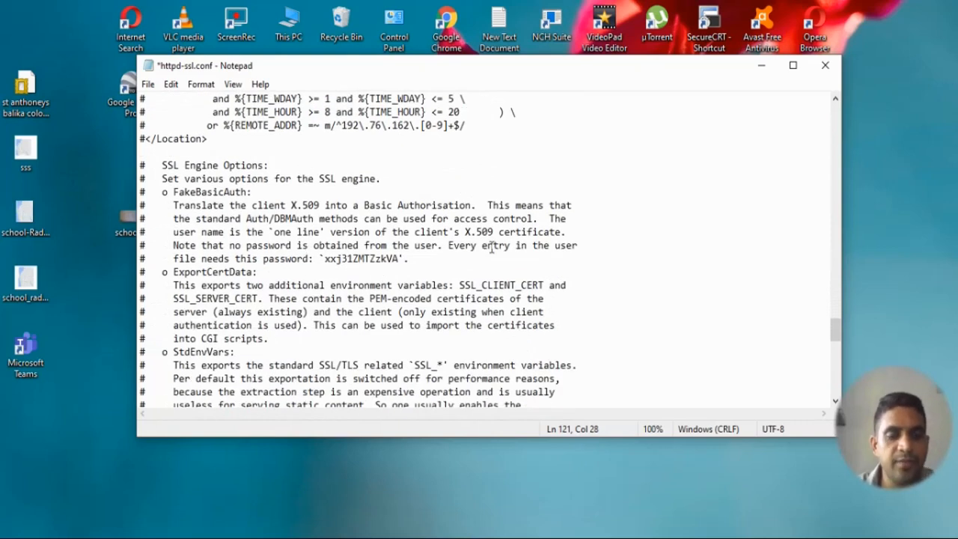
key("ctrl+f")
left_click(280, 216)
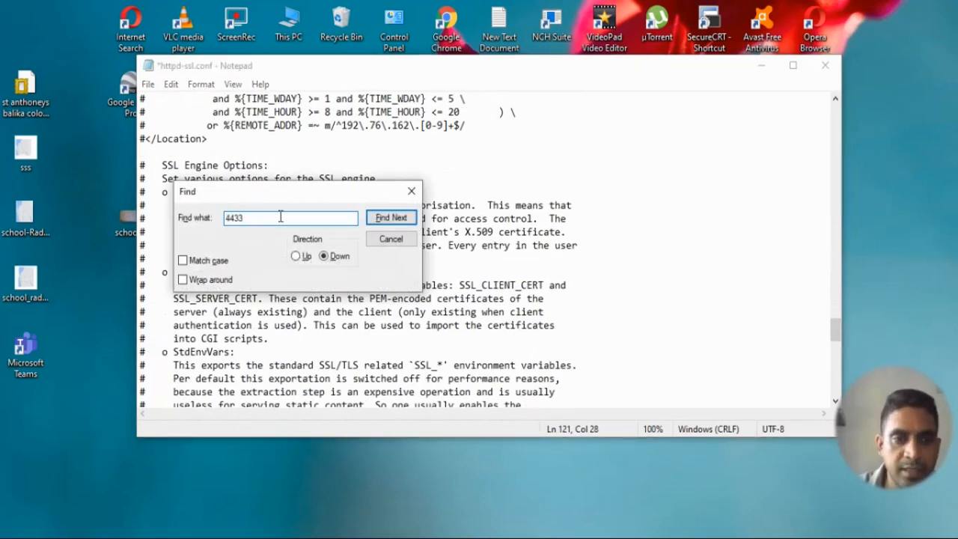
key("BackSpace")
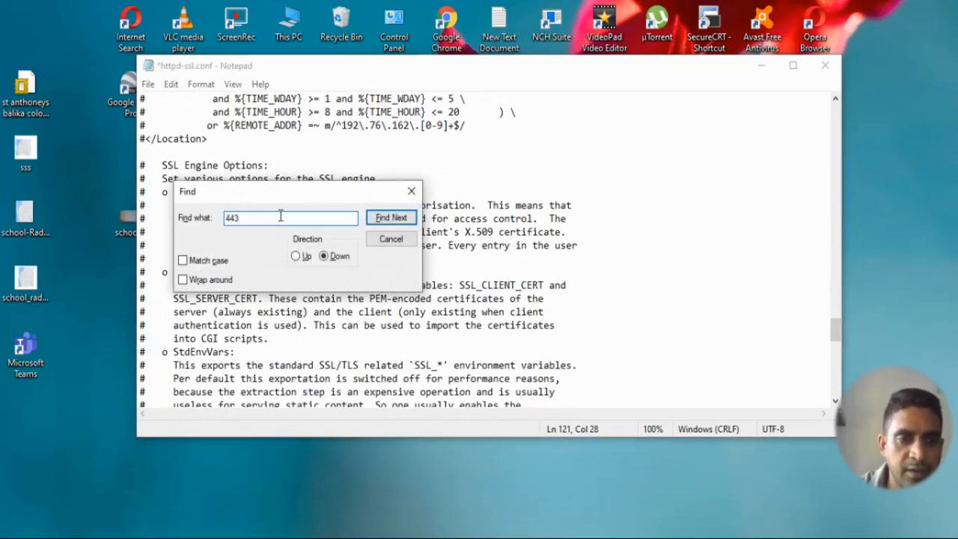
left_click(388, 218)
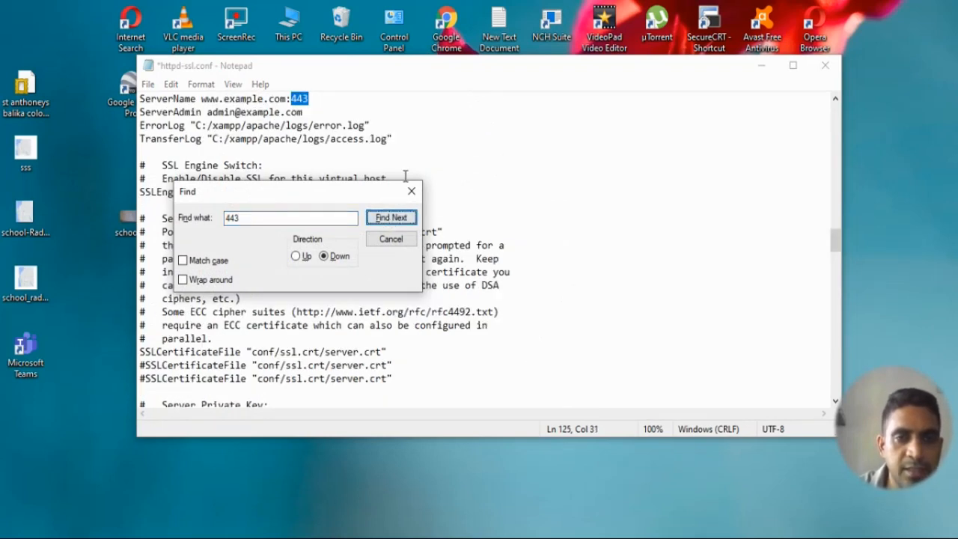
left_click(411, 195)
left_click(330, 102)
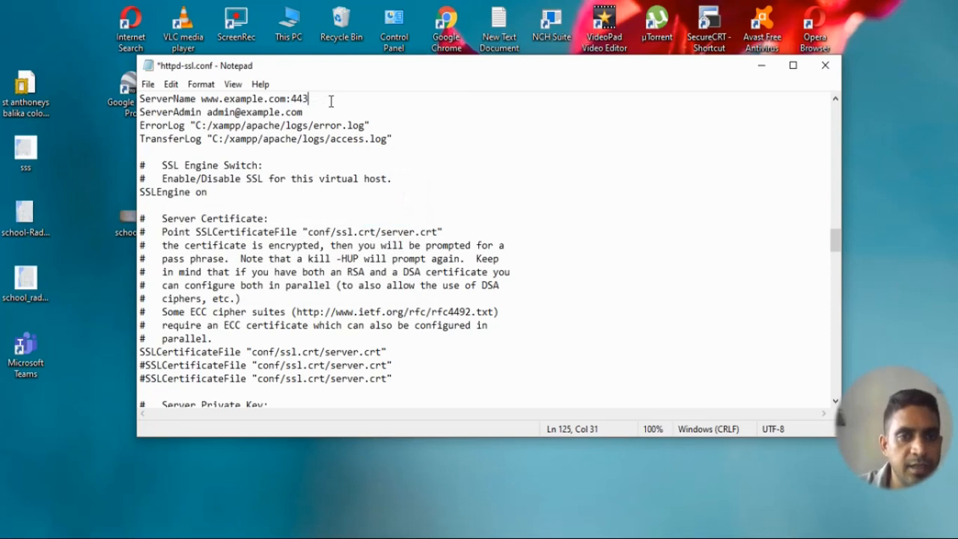
type("3")
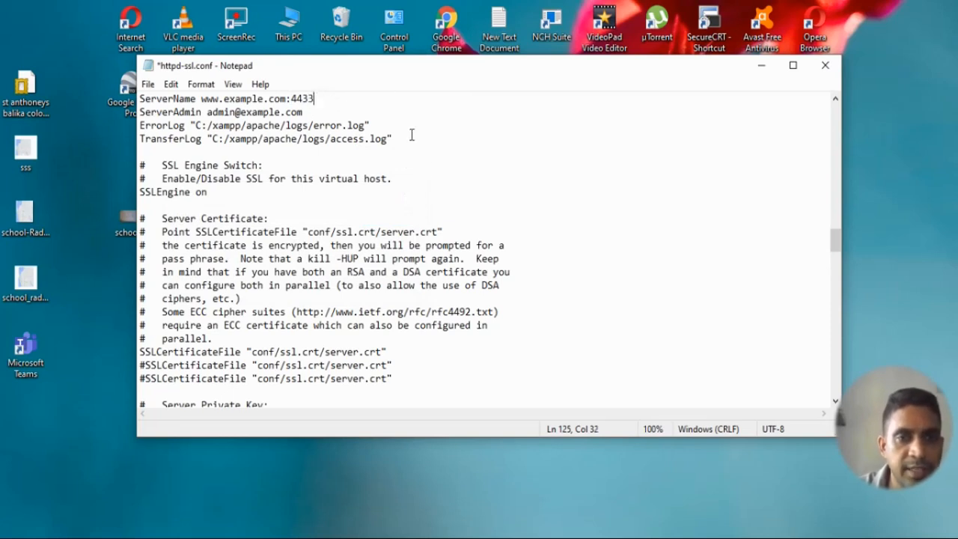
- Confirm no 443 remains, then close Notepad and save httpd-ssl.conf
key("ctrl+f")
left_click(392, 218)
left_click(495, 329)
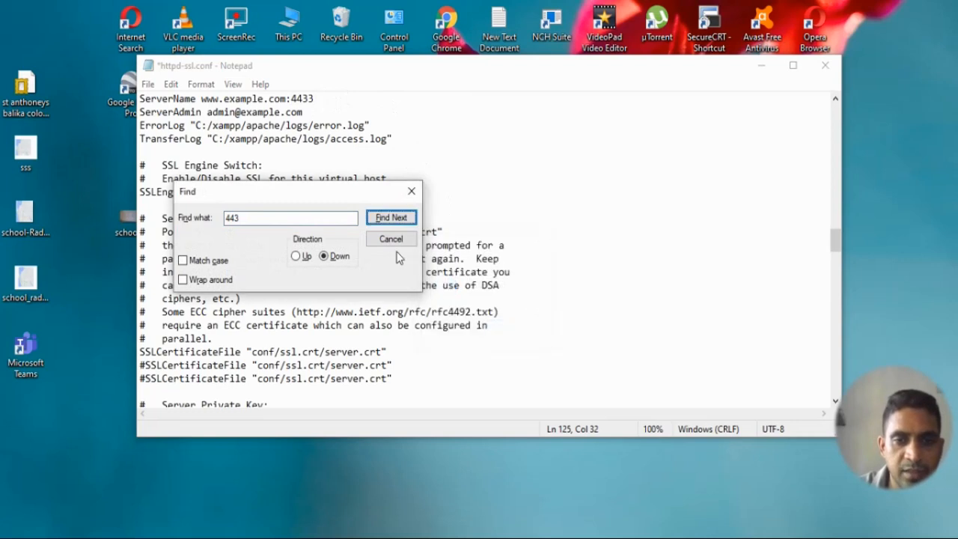
left_click(391, 239)
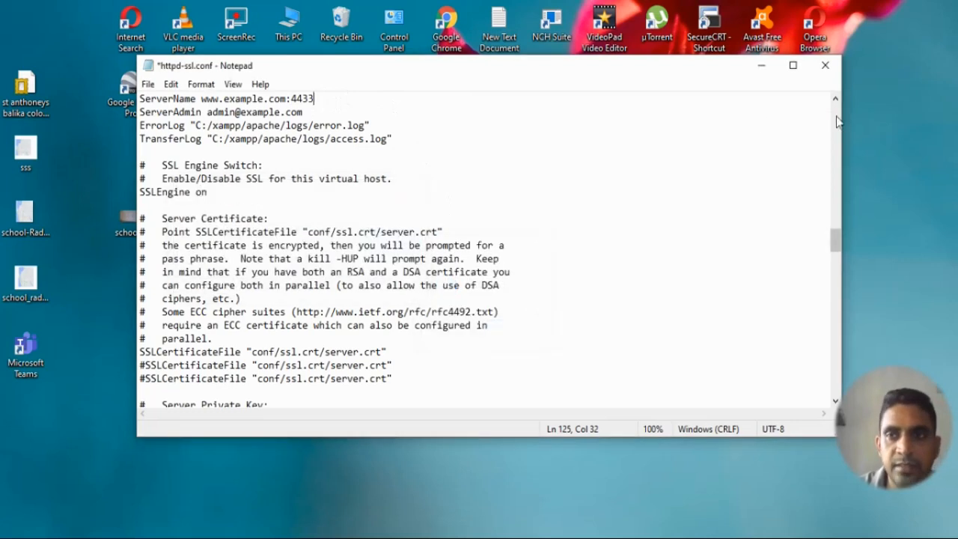
left_click(825, 69)
left_click(451, 282)
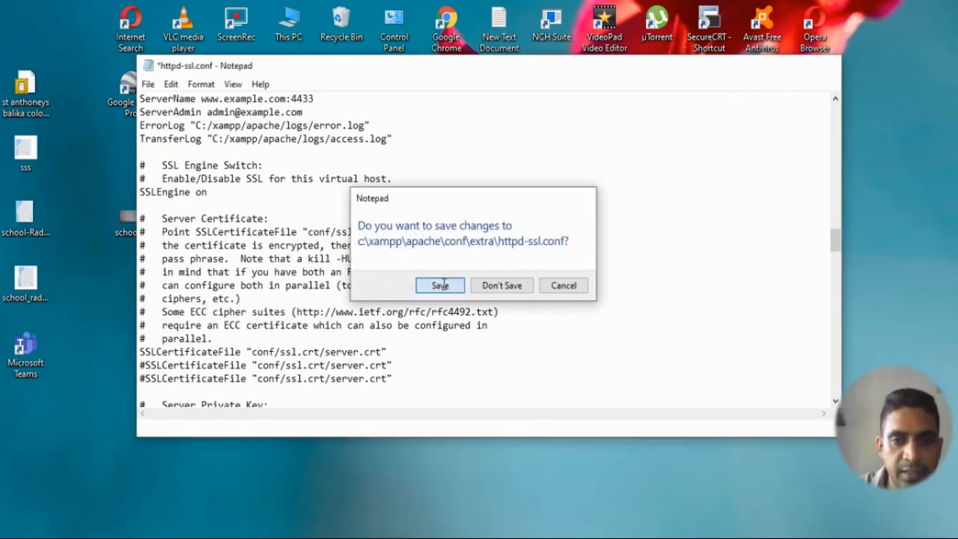
left_click(500, 324)
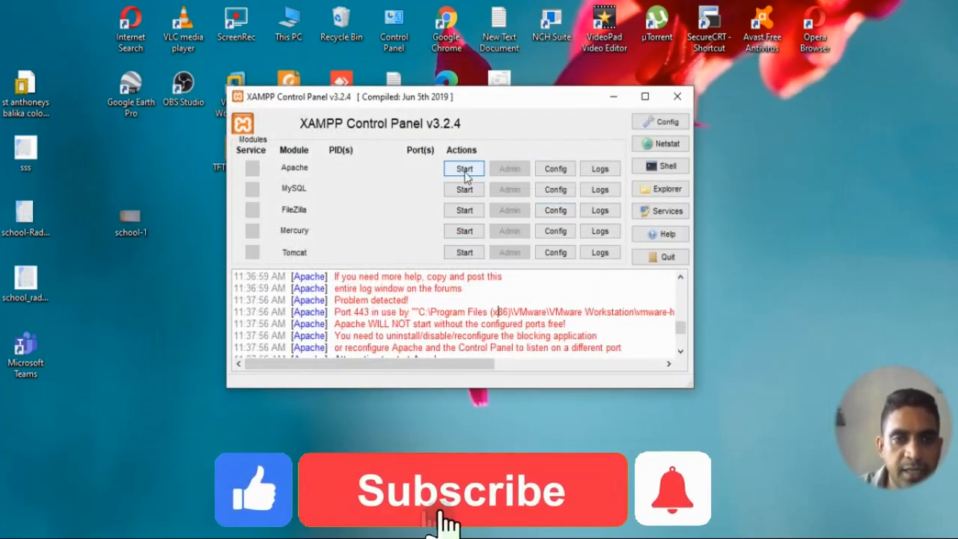
- Start Apache again so it runs on ports 80 and 4433
left_click(464, 170)
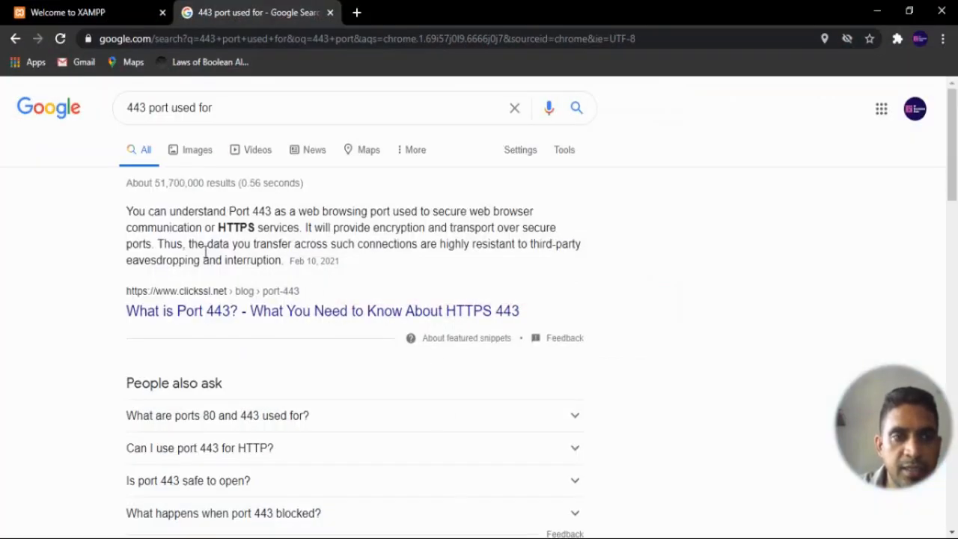
- Load localhost in Chrome to reach the Welcome to XAMPP dashboard
left_click(371, 57)
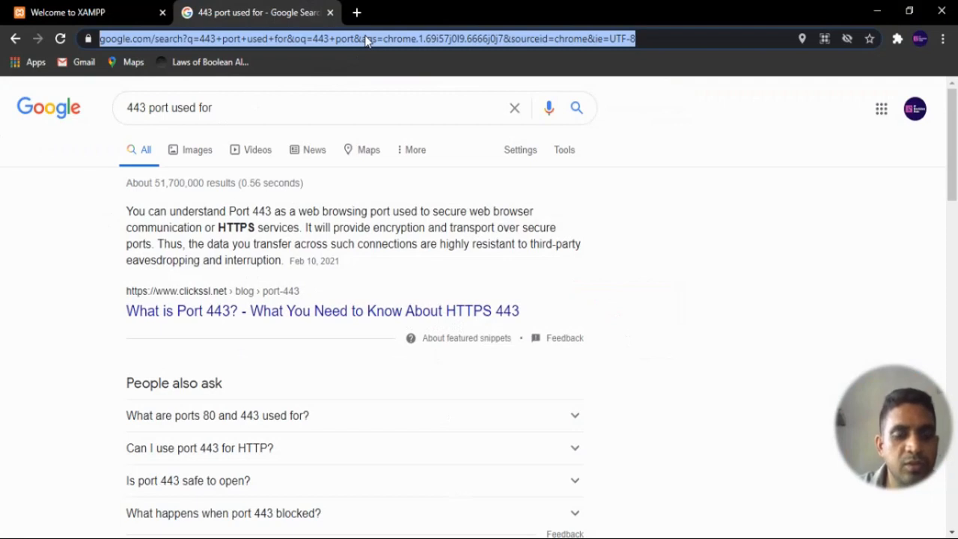
type("loac")
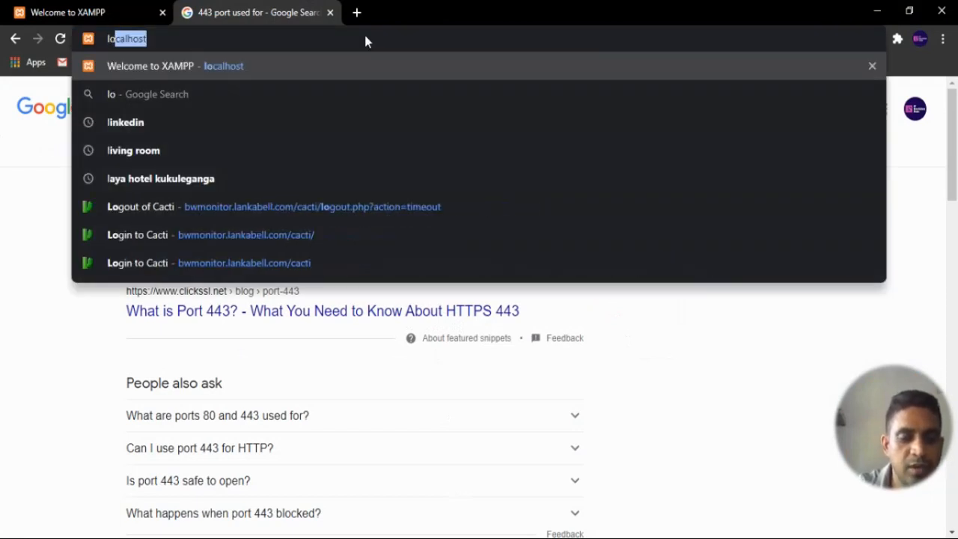
key("BackSpace")
key("BackSpace")
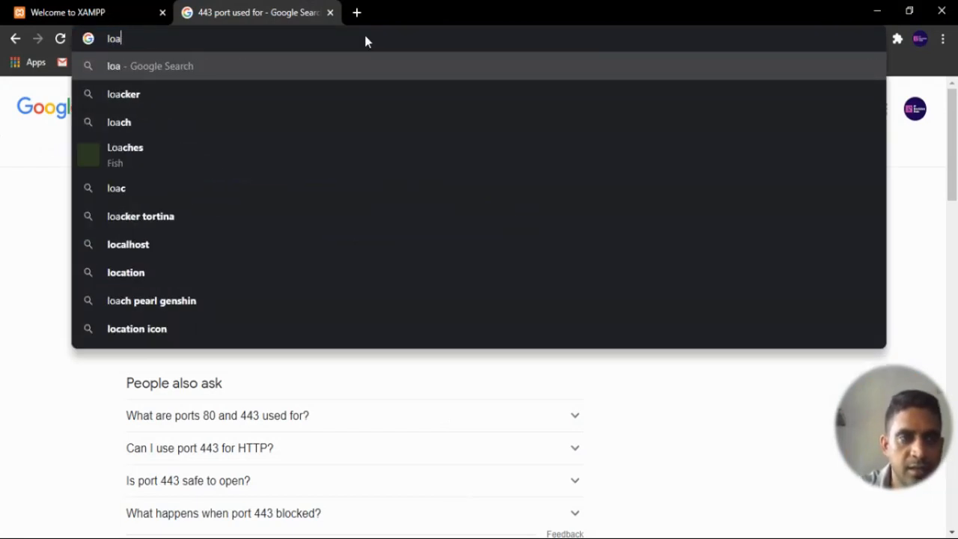
type("cal")
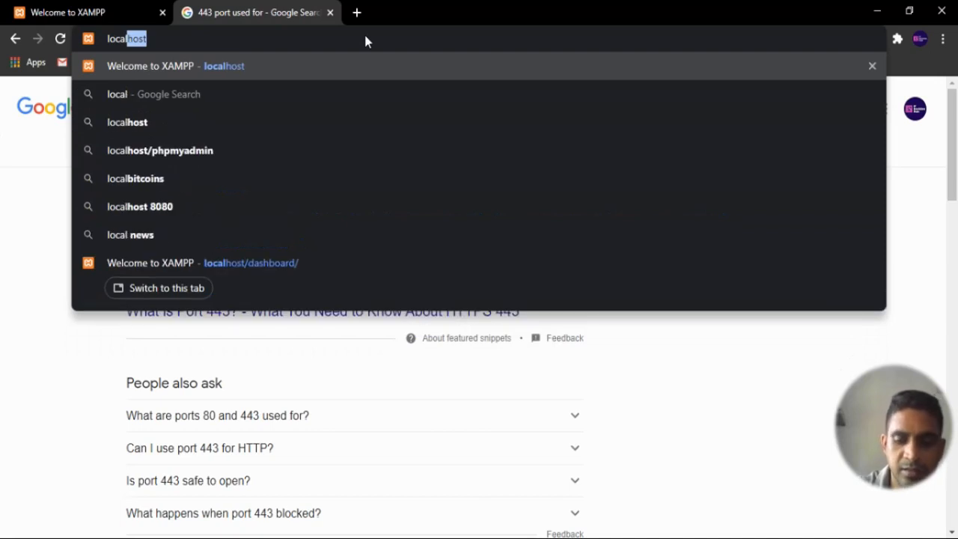
type("host")
key("Return")
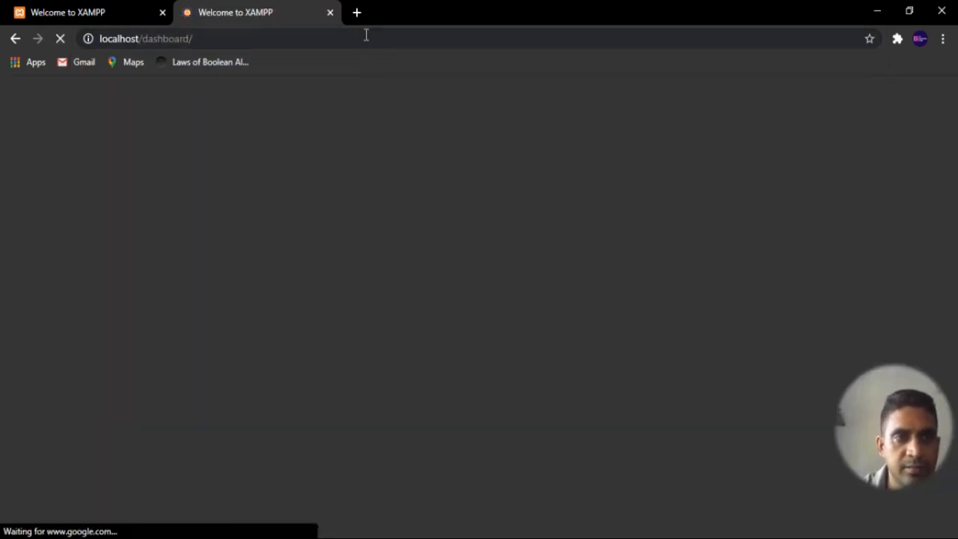